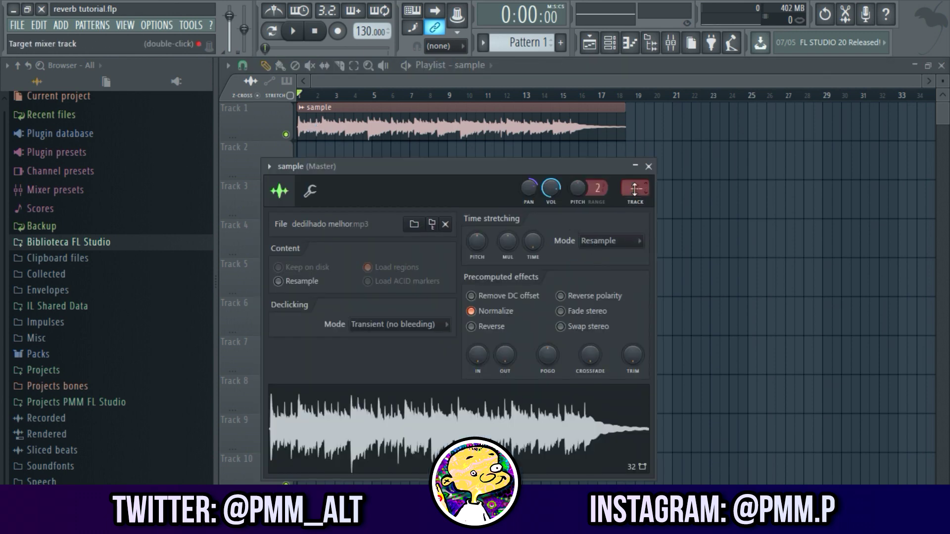
# Step: Close the sample's channel settings and play the untreated sample through mixer Insert 1
pyautogui.click(648, 166)
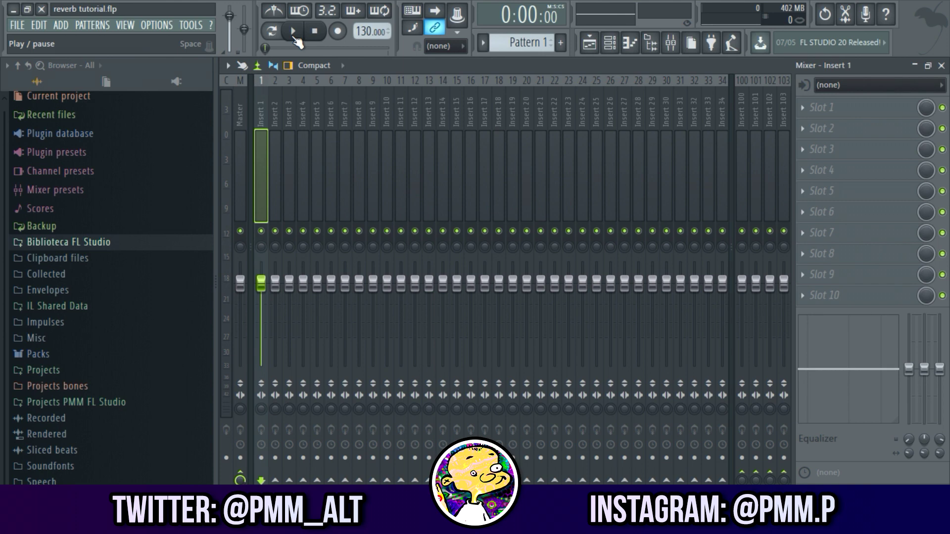
pyautogui.click(295, 38)
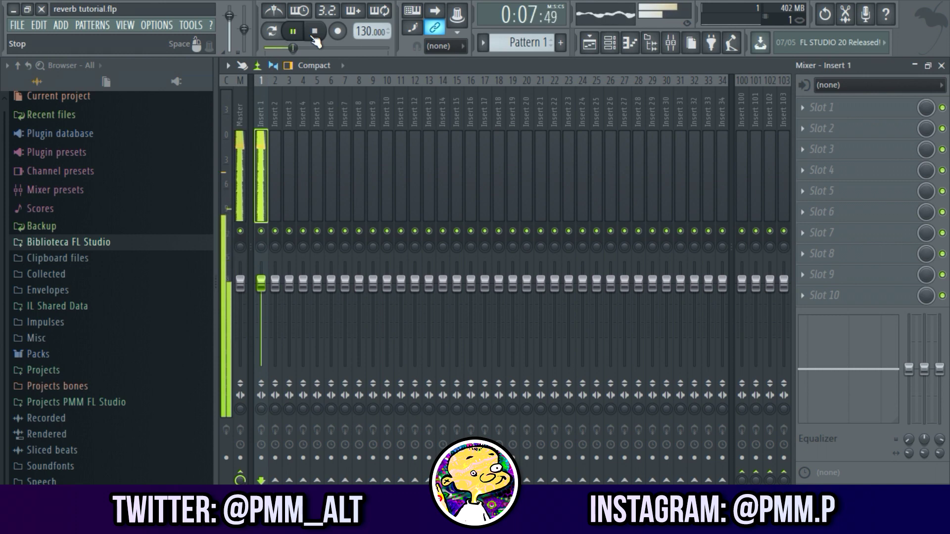
pyautogui.click(315, 31)
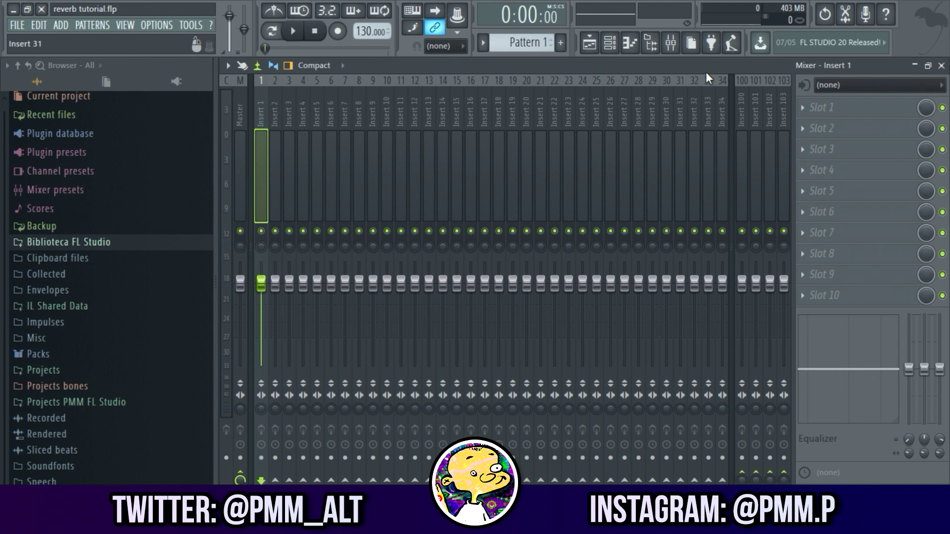
# Step: Load Fruity Reeverb 2 into the first effect slot of Insert 1 and briefly play the sample through it
pyautogui.click(820, 108)
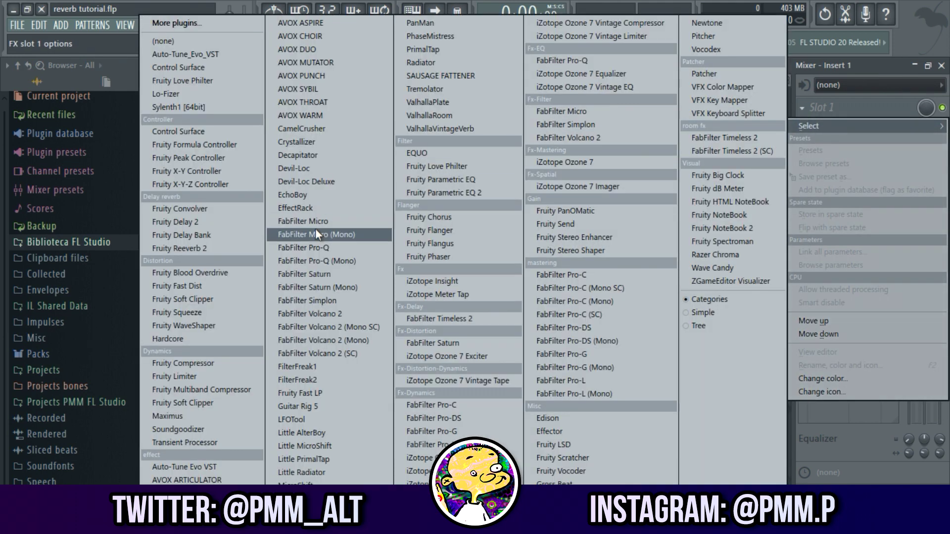
pyautogui.click(190, 252)
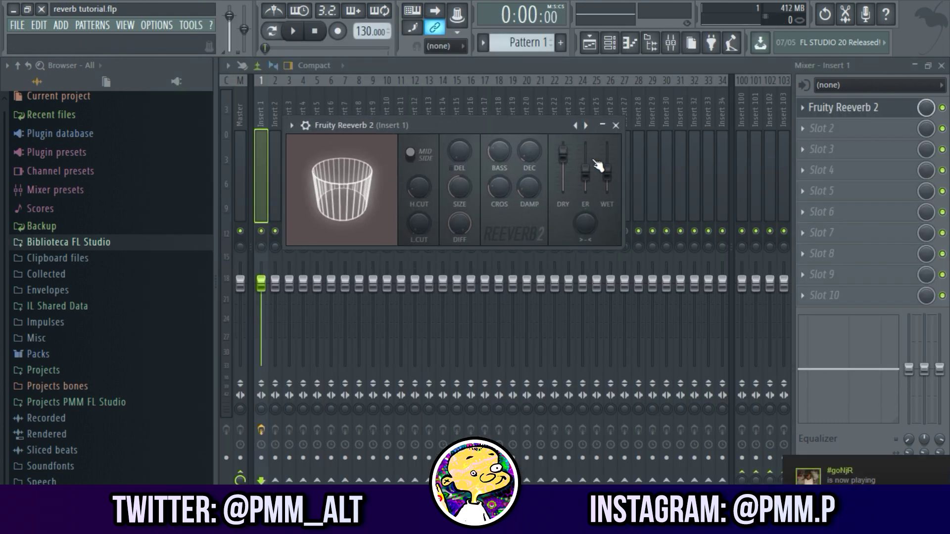
pyautogui.click(297, 33)
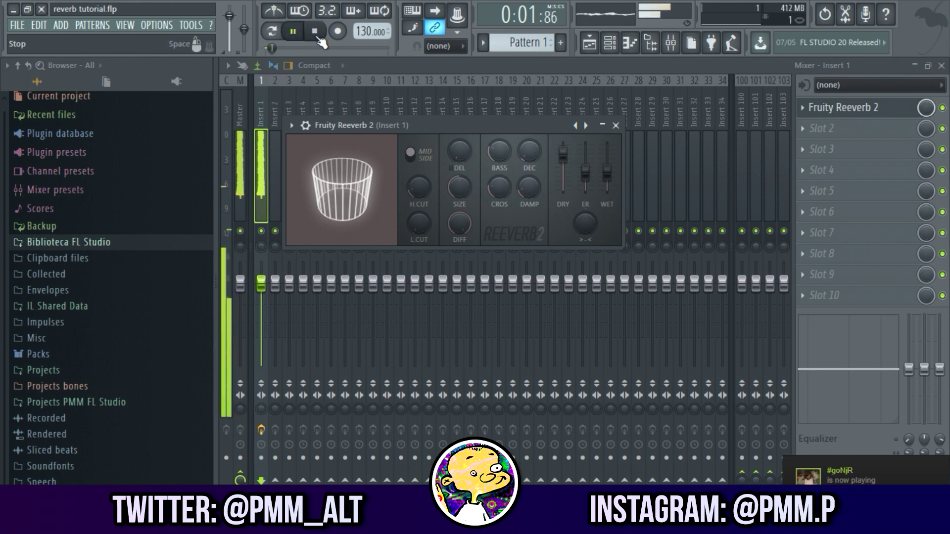
pyautogui.click(317, 35)
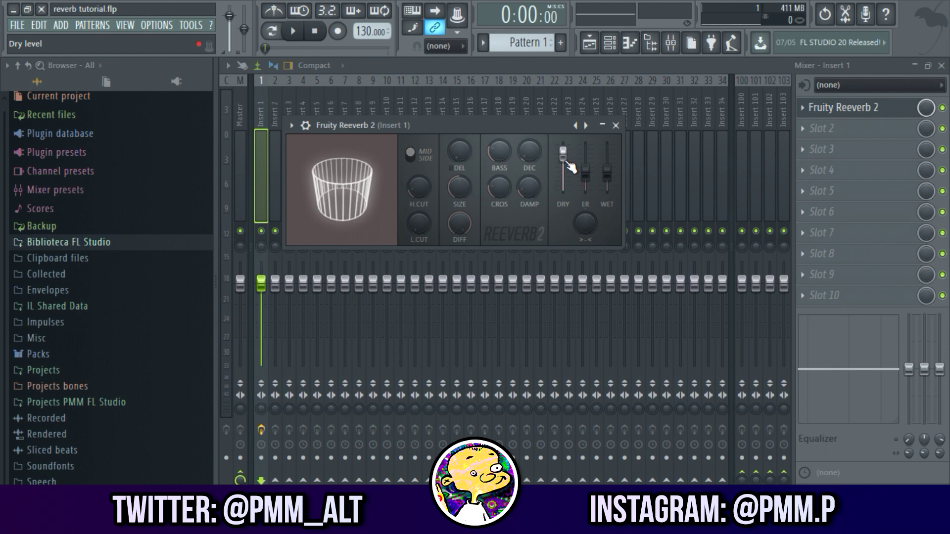
# Step: Raise the reverb's early reflection level slightly, and compare a high and a low wet level during playback
pyautogui.moveTo(585, 172); pyautogui.dragTo(585, 166)
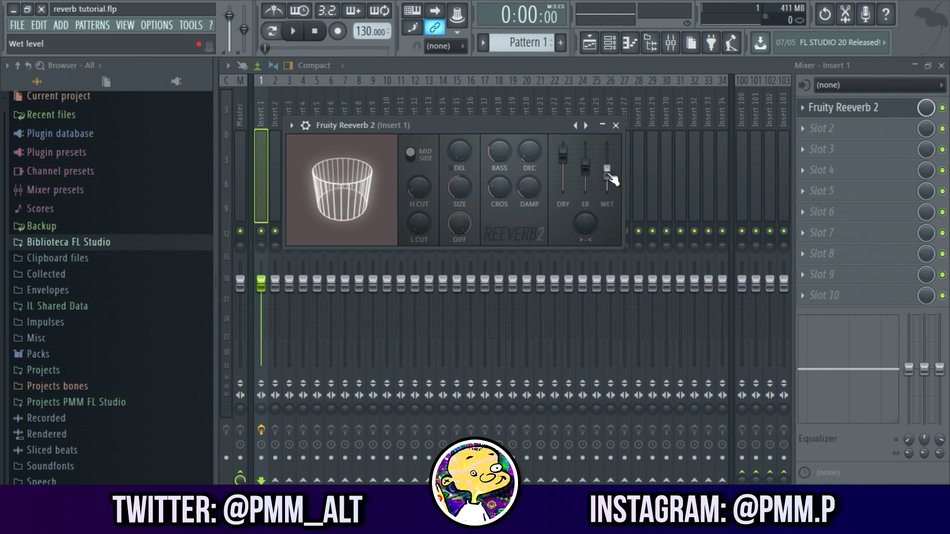
pyautogui.click(296, 31)
pyautogui.moveTo(609, 156); pyautogui.dragTo(607, 150)
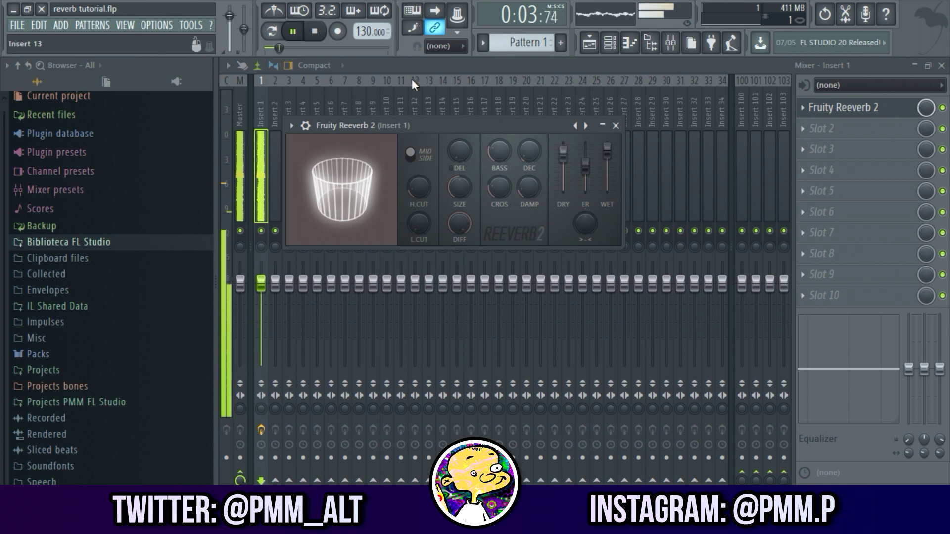
pyautogui.click(312, 32)
pyautogui.moveTo(607, 147); pyautogui.dragTo(607, 188)
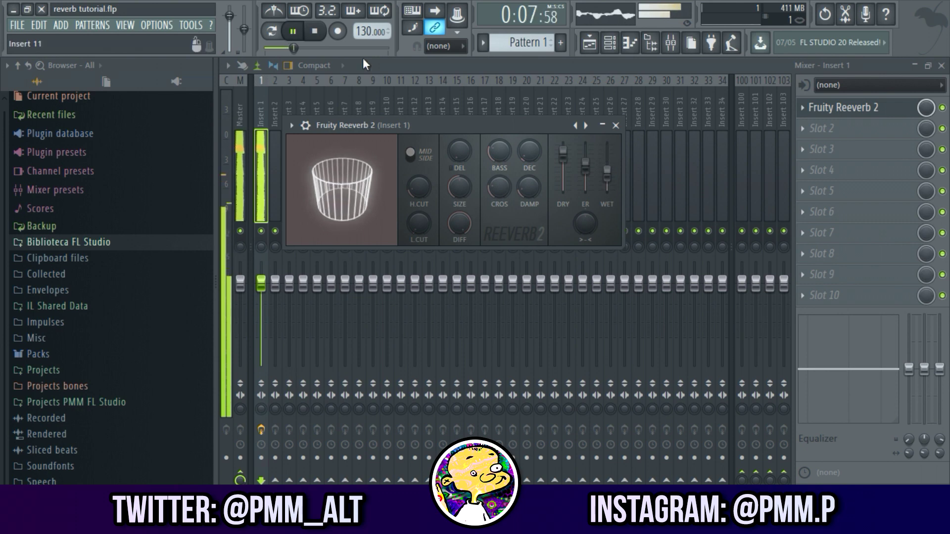
pyautogui.click(314, 32)
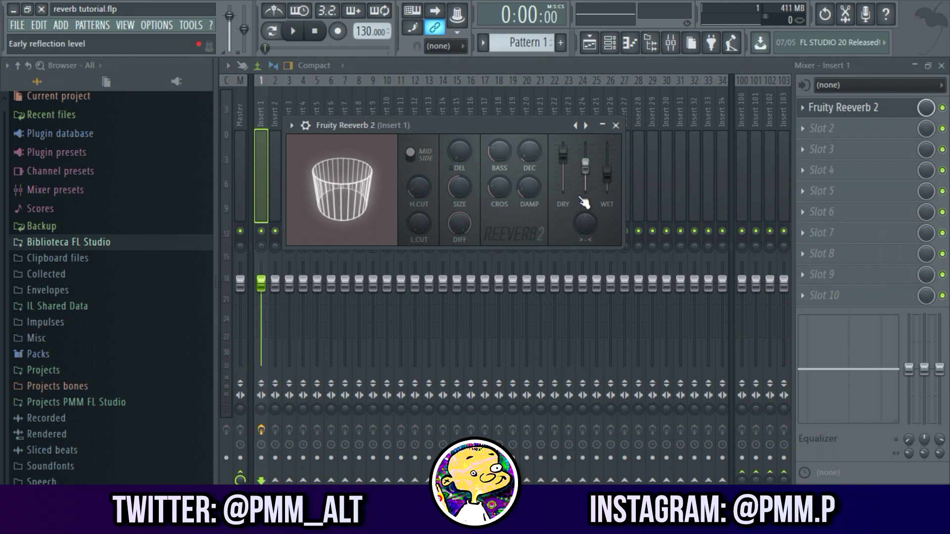
# Step: Audition the reverb with a higher wet level and altered stereo separation, and reset the separation to its centre
pyautogui.click(293, 30)
pyautogui.moveTo(606, 172); pyautogui.dragTo(607, 167)
pyautogui.moveTo(581, 219); pyautogui.dragTo(581, 190)
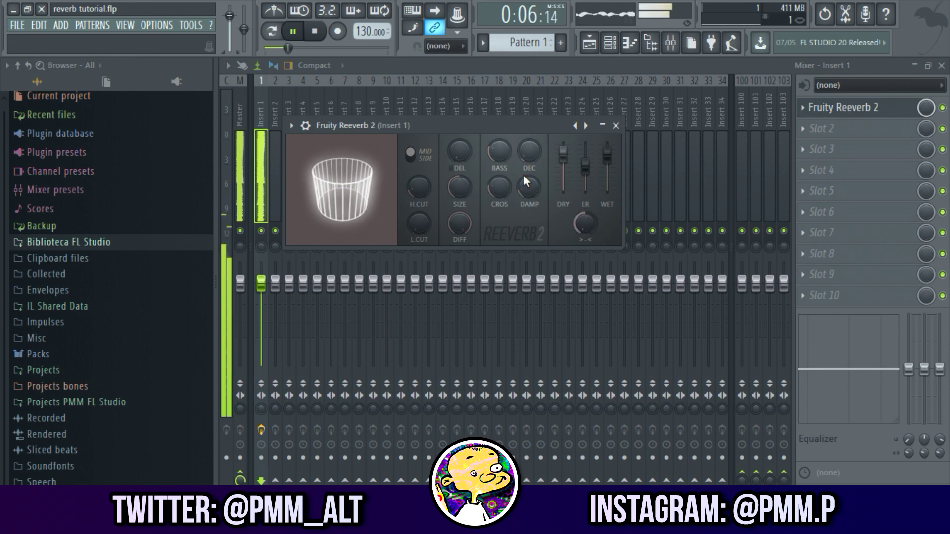
pyautogui.click(320, 31)
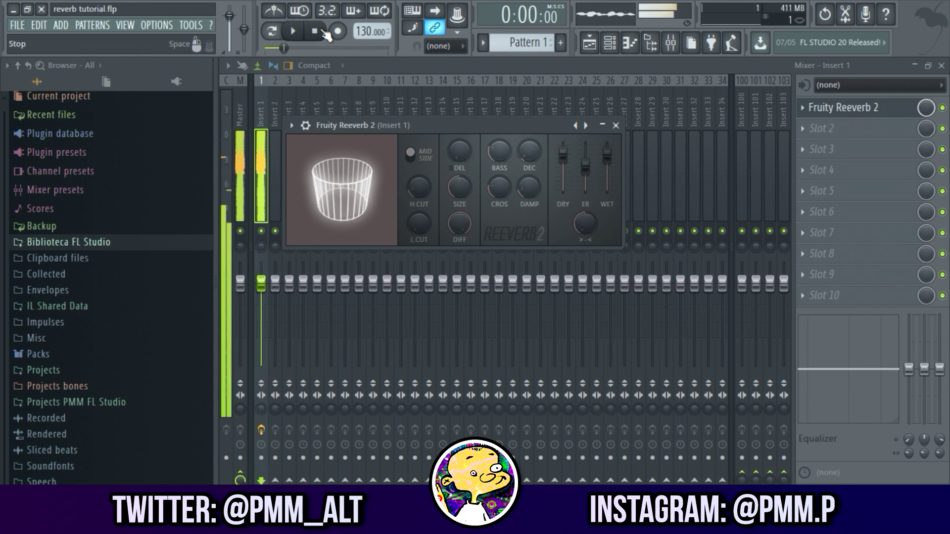
pyautogui.rightClick(572, 230)
pyautogui.click(593, 233)
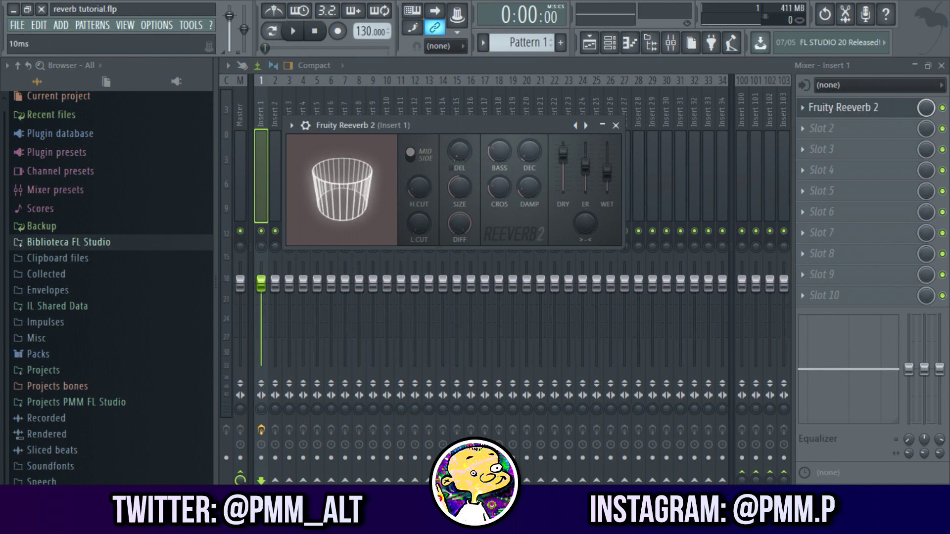
# Step: Try out several reverb predelay settings, playing a short excerpt of the sample for each
pyautogui.click(293, 31)
pyautogui.click(313, 31)
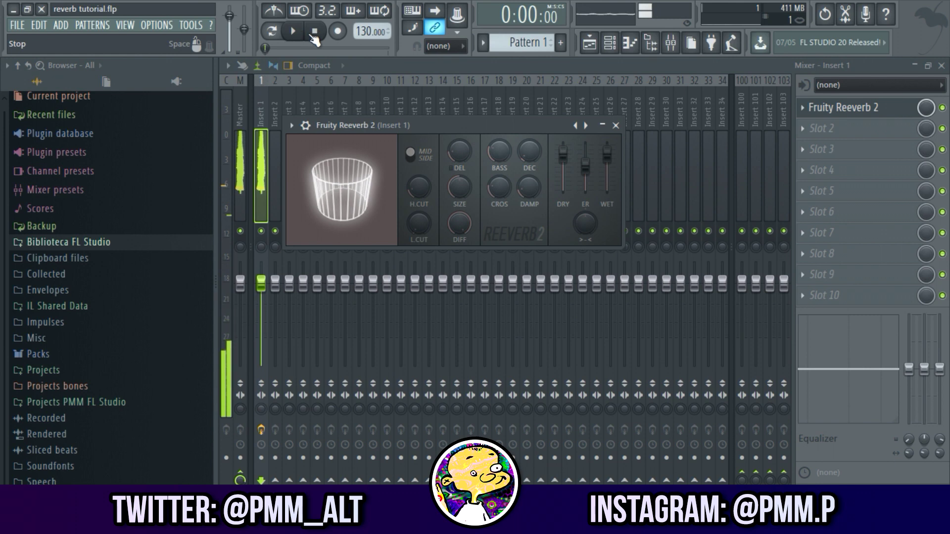
pyautogui.click(293, 32)
pyautogui.click(316, 32)
pyautogui.moveTo(459, 151); pyautogui.dragTo(459, 143)
pyautogui.click(293, 31)
pyautogui.click(315, 32)
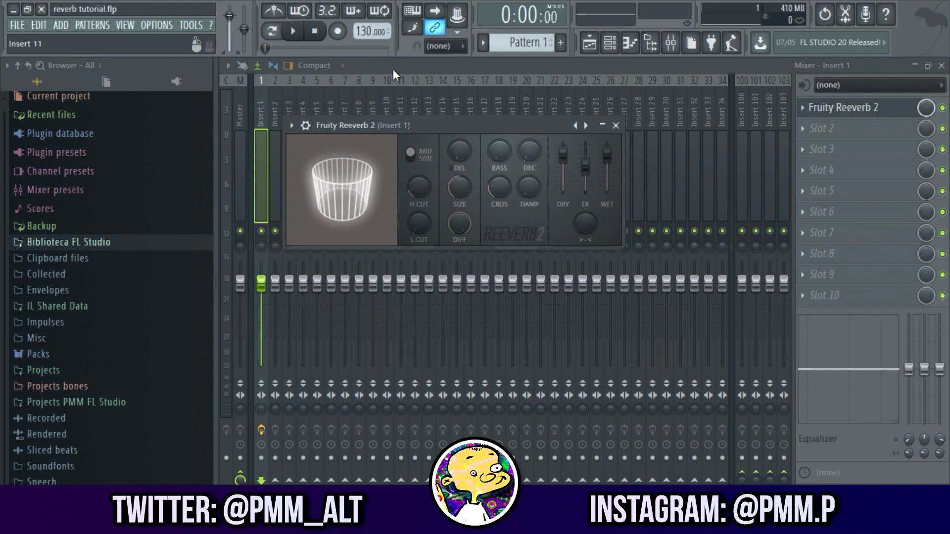
# Step: Compare progressively longer reverb decay times with short bursts of playback, and bring the decay back down to a moderate setting
pyautogui.click(295, 34)
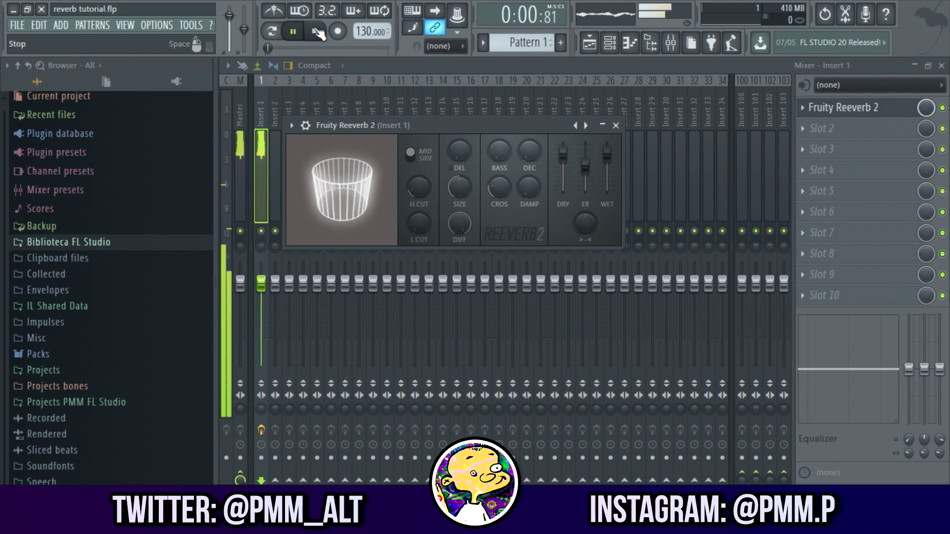
pyautogui.click(314, 32)
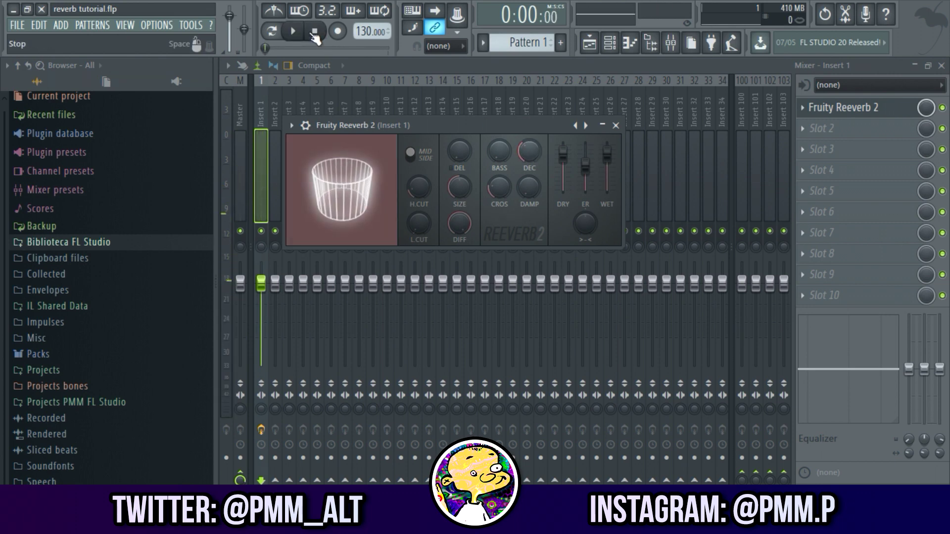
pyautogui.click(299, 32)
pyautogui.click(314, 33)
pyautogui.press('space')
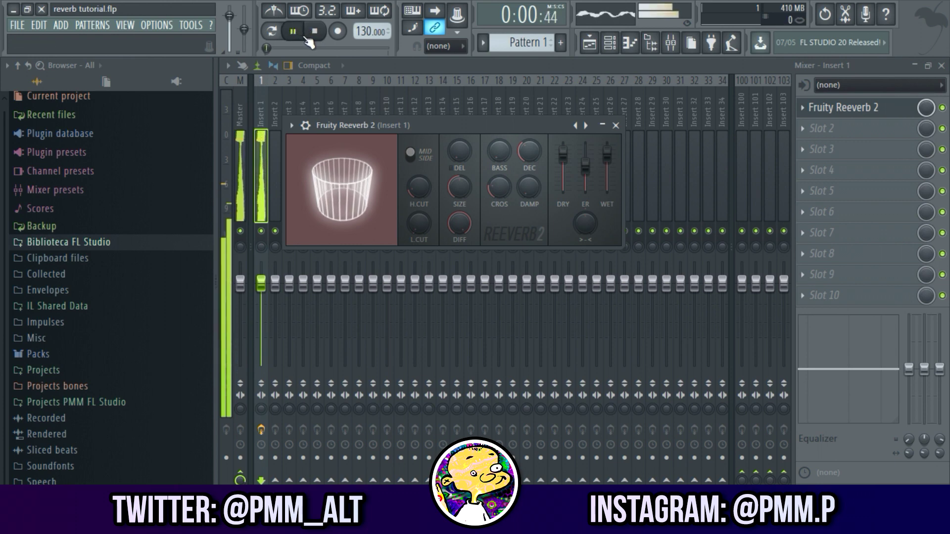
pyautogui.click(313, 33)
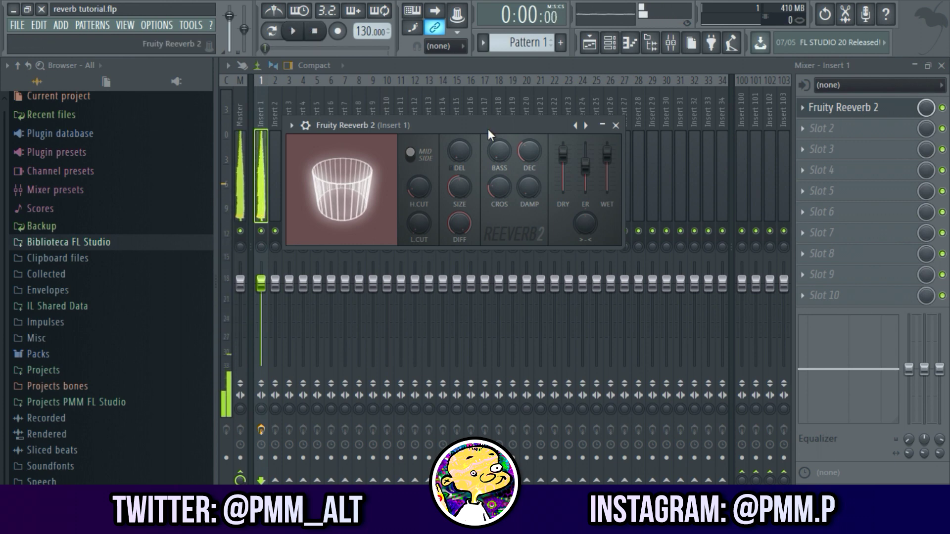
pyautogui.press('space')
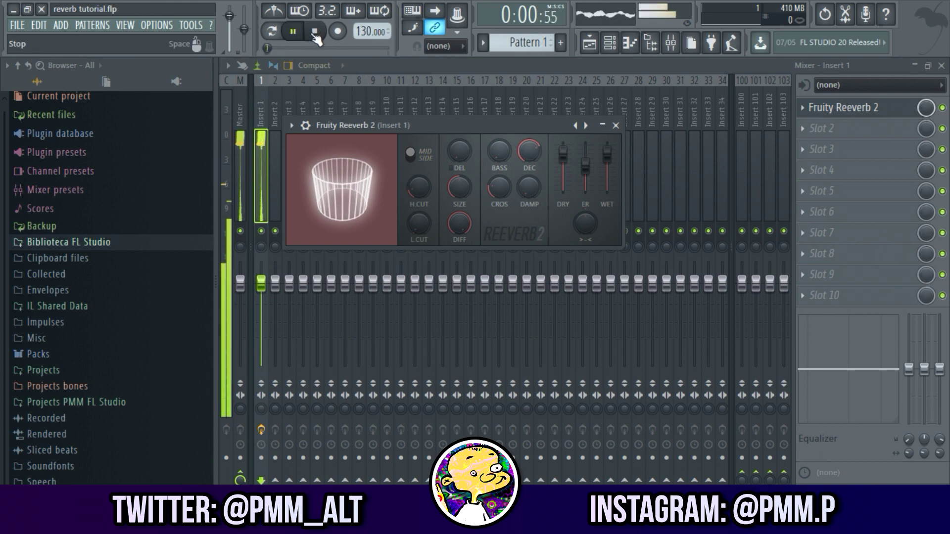
pyautogui.click(314, 32)
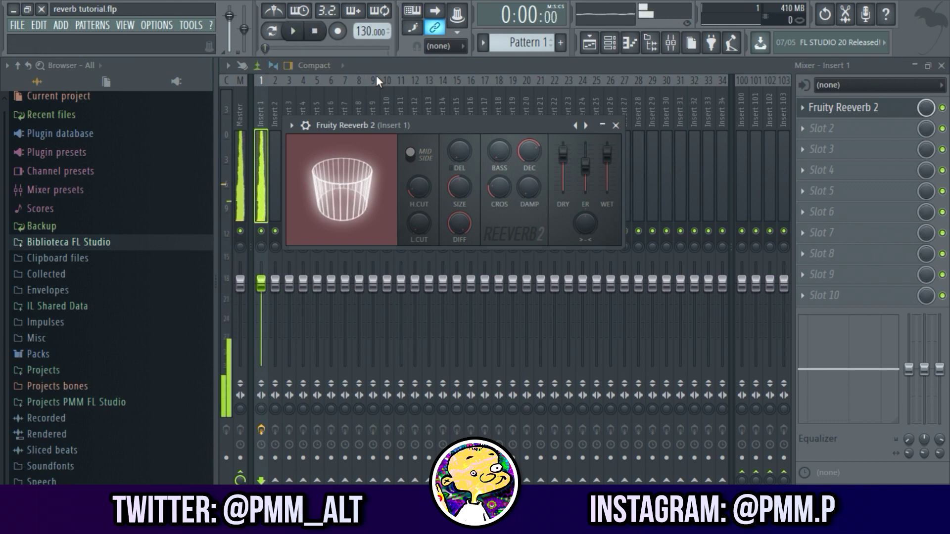
pyautogui.scroll(-5, 529, 145)
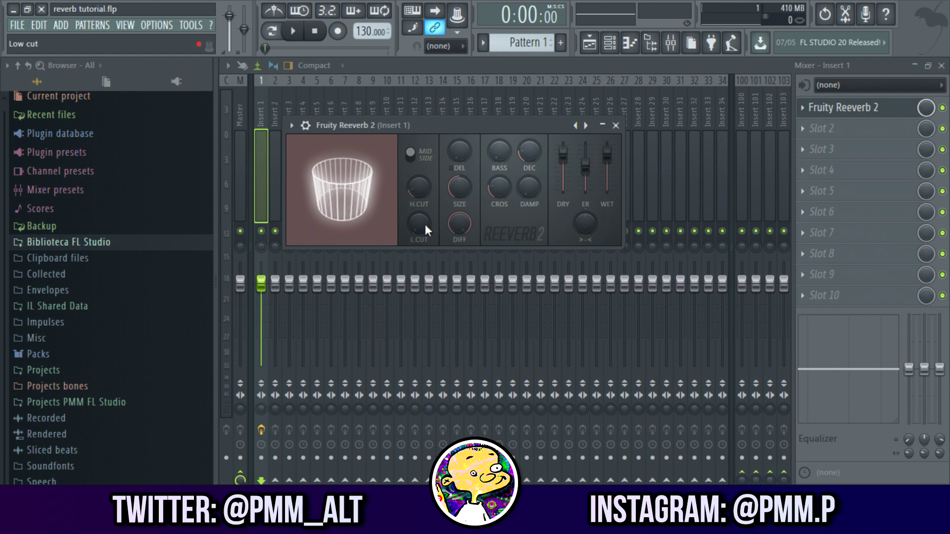
# Step: Set the reverb's low cut to 295 Hz and play a short excerpt of the sample
pyautogui.moveTo(424, 225)
pyautogui.mouseDown()
pyautogui.moveTo(423, 243)
pyautogui.moveTo(420, 218)
pyautogui.mouseUp()
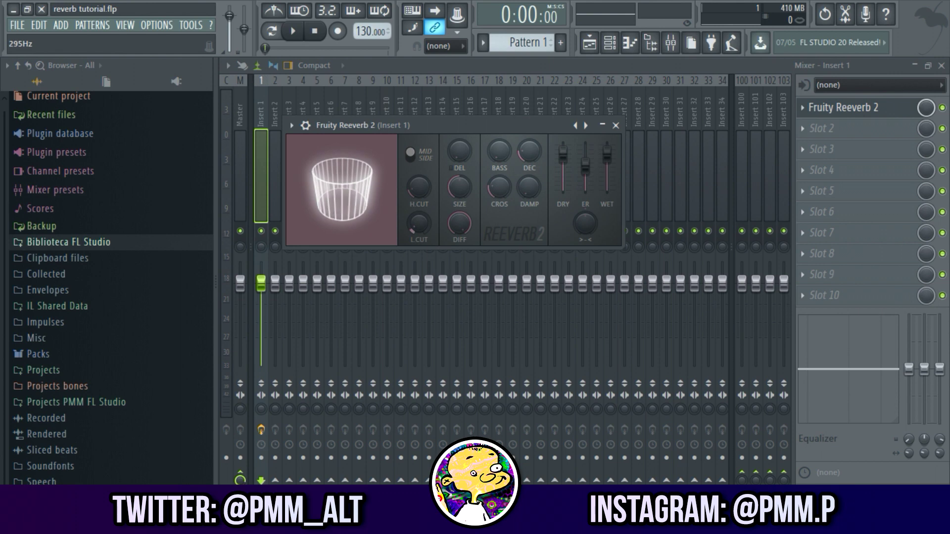
pyautogui.click(292, 31)
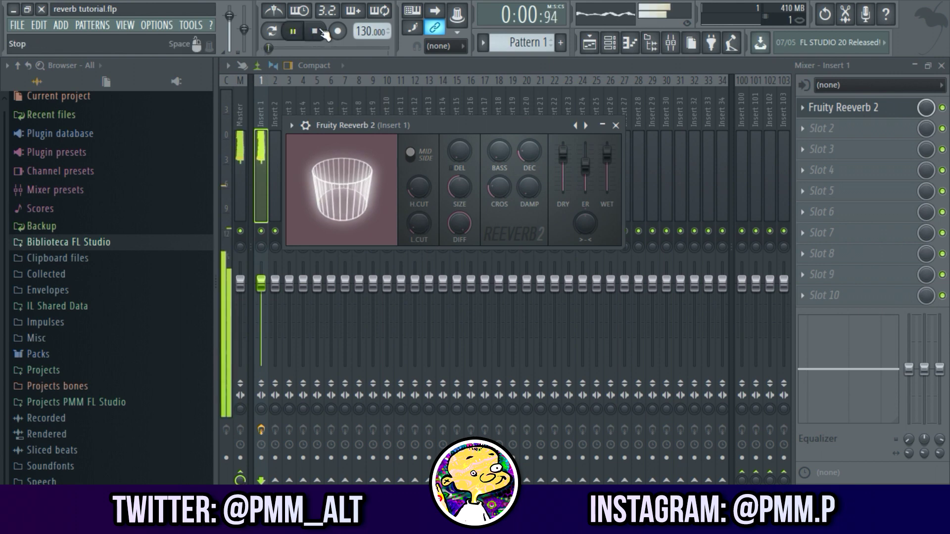
pyautogui.click(315, 31)
# Step: Lower the reverb's dry level to its minimum and adjust the low cut while playing only the reverberated signal
pyautogui.moveTo(562, 157); pyautogui.dragTo(563, 191)
pyautogui.click(295, 31)
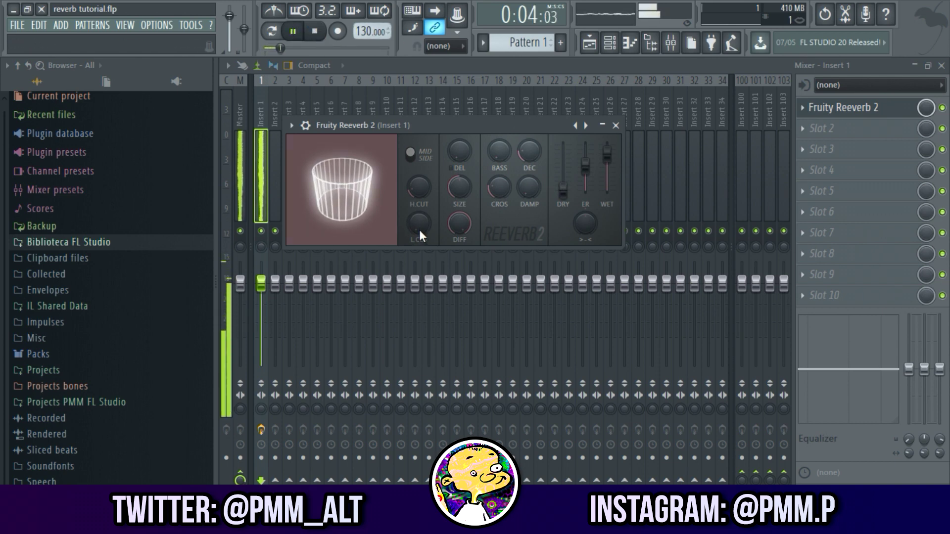
pyautogui.moveTo(420, 227)
pyautogui.mouseDown()
pyautogui.moveTo(420, 201)
pyautogui.moveTo(419, 253)
pyautogui.moveTo(420, 227)
pyautogui.mouseUp()
pyautogui.click(318, 31)
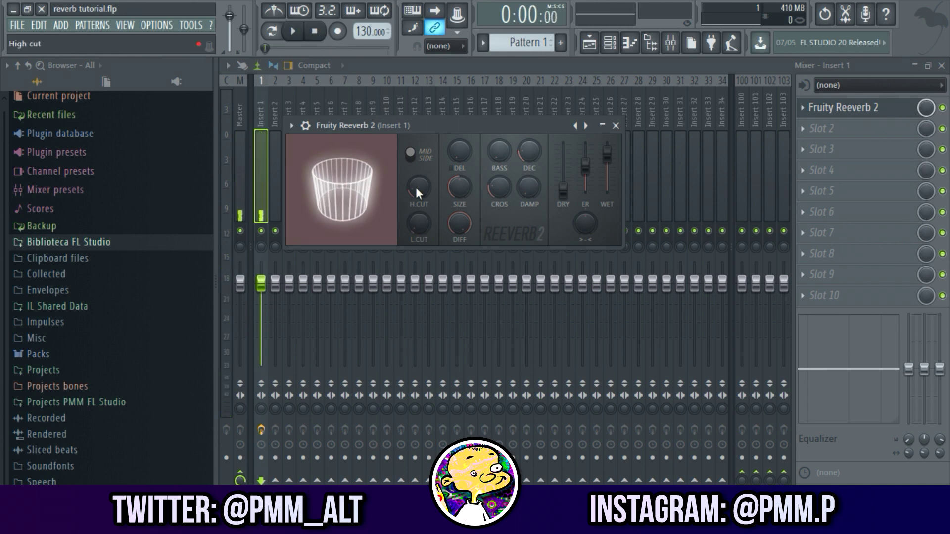
# Step: Bring the reverb's high cut to 7.3 kHz and lower it further while the sample plays
pyautogui.moveTo(416, 187); pyautogui.dragTo(416, 208)
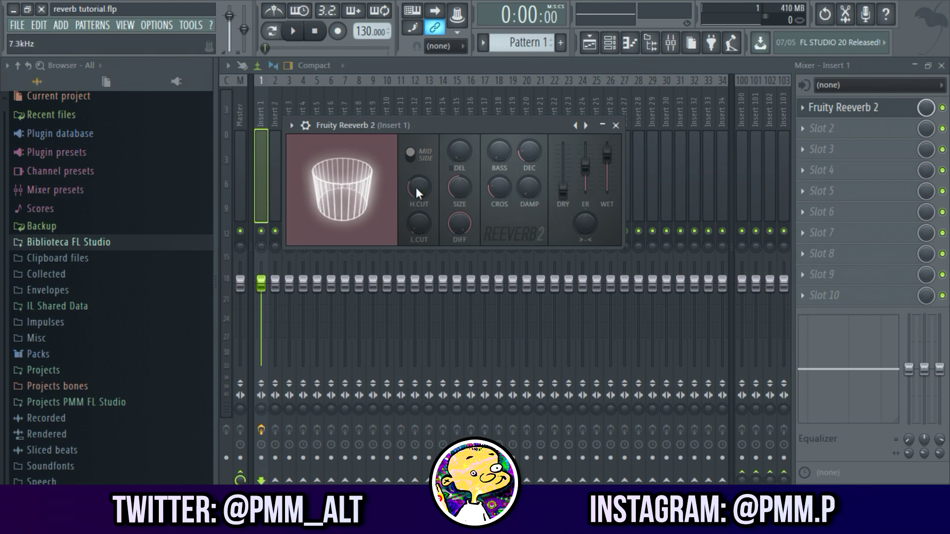
pyautogui.click(293, 31)
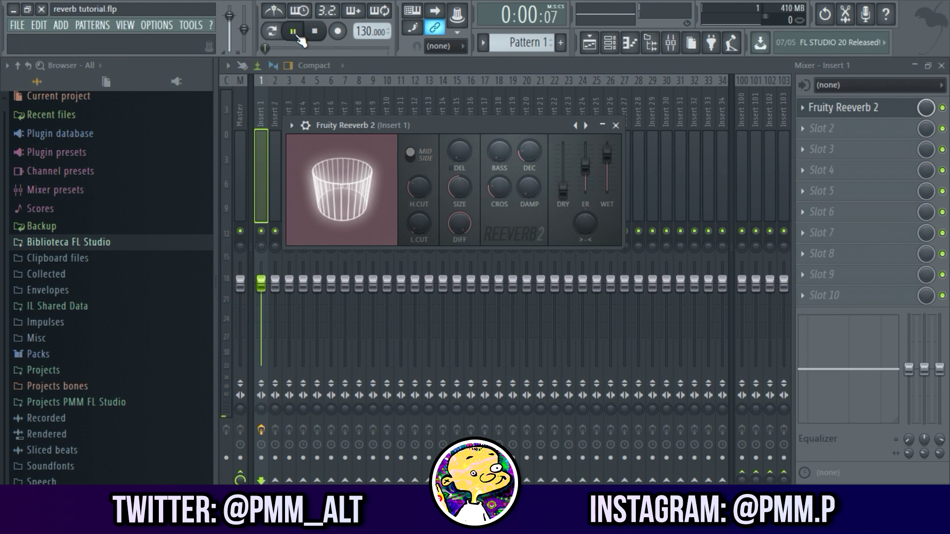
pyautogui.moveTo(418, 187); pyautogui.dragTo(414, 207)
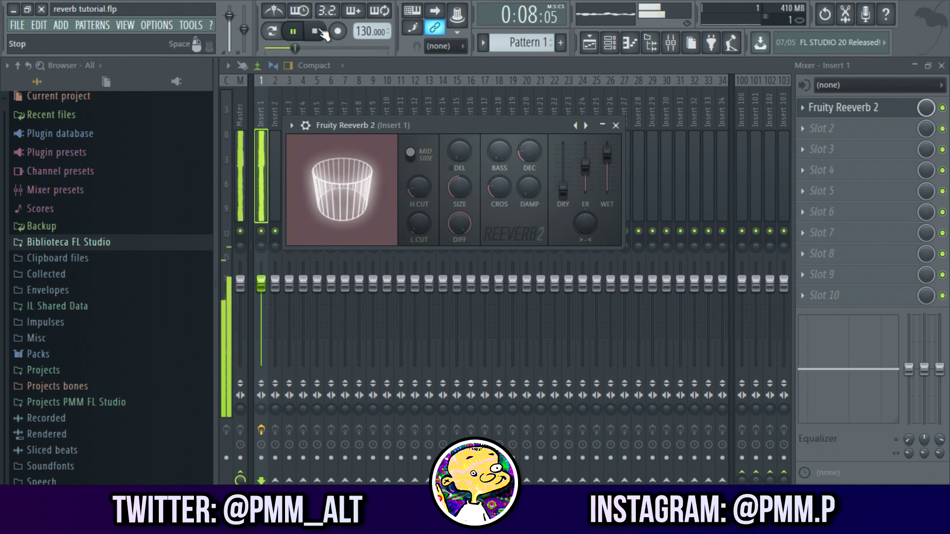
pyautogui.press('space')
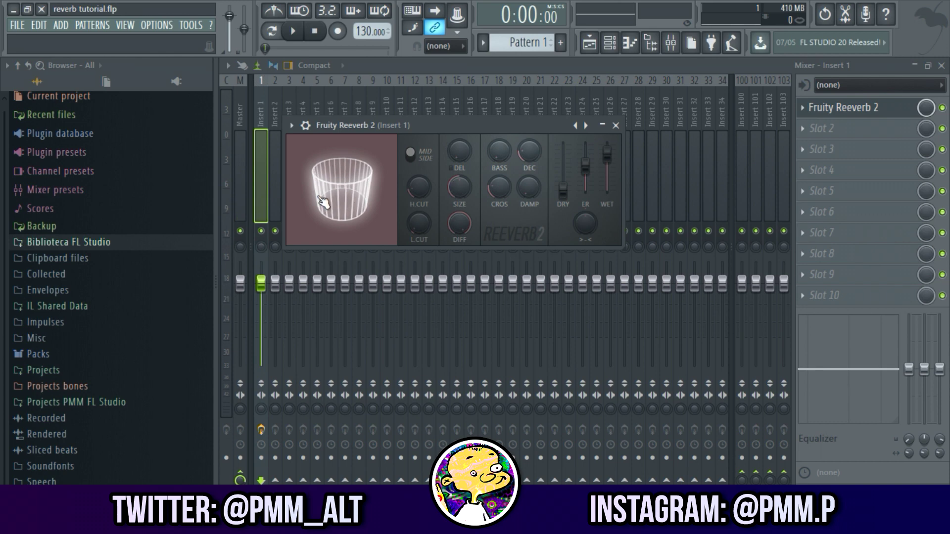
# Step: Raise the wet level, and compare the largest room size with a room size of 8 during playback
pyautogui.moveTo(467, 189); pyautogui.dragTo(467, 161)
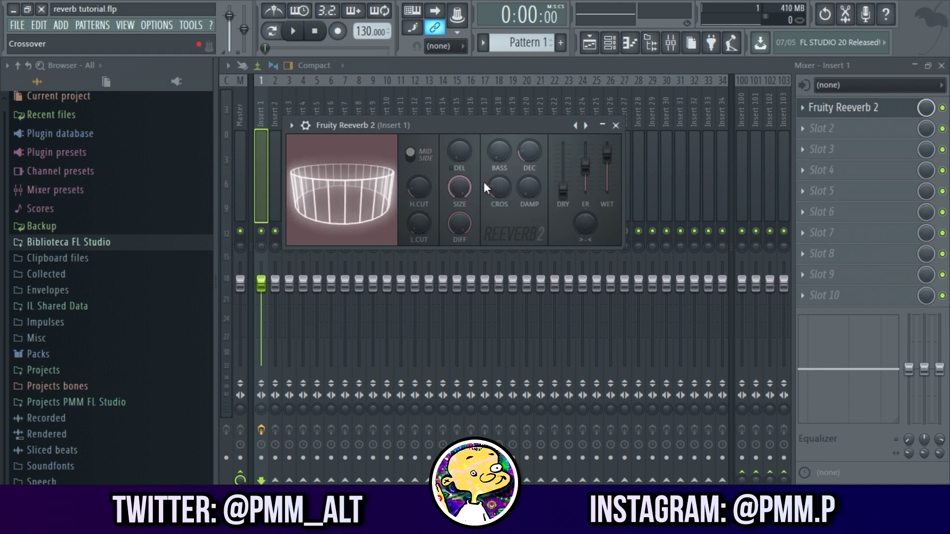
pyautogui.moveTo(607, 154); pyautogui.dragTo(607, 147)
pyautogui.press('space')
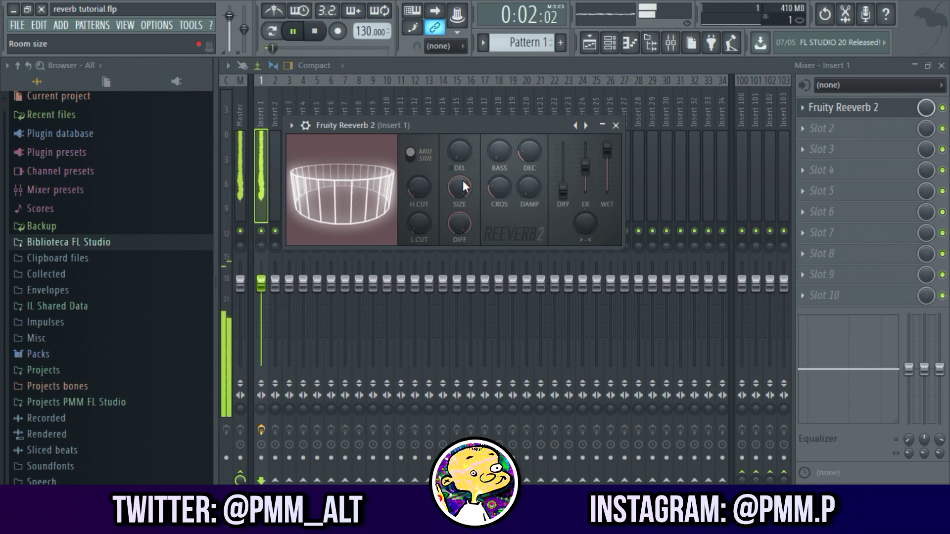
pyautogui.moveTo(462, 181); pyautogui.dragTo(462, 235)
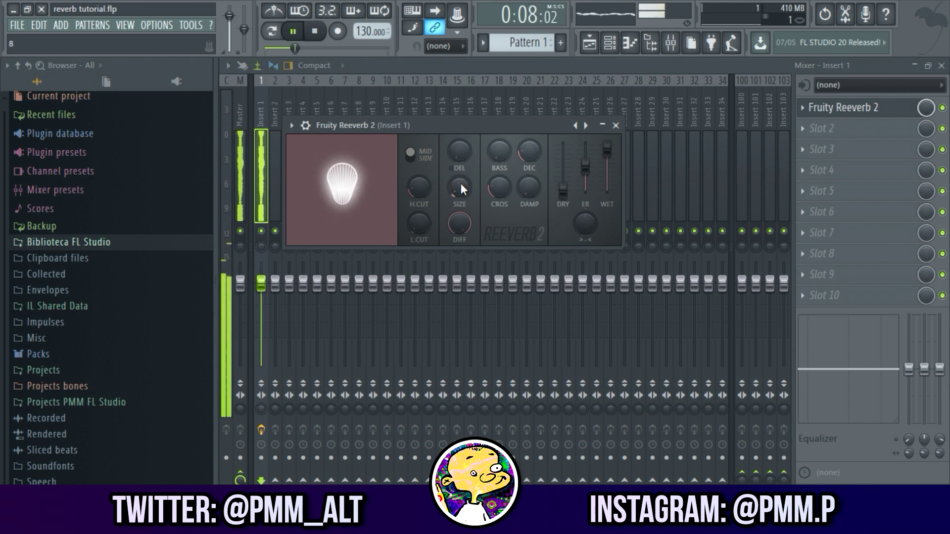
pyautogui.click(315, 33)
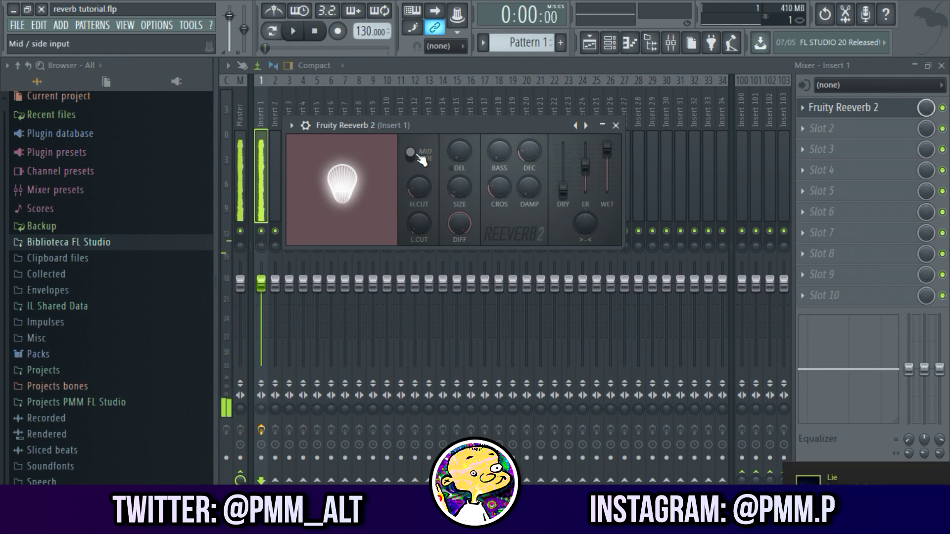
# Step: Enlarge the reverb's room size and lower its diffusion first to 48, then to 21
pyautogui.moveTo(449, 183)
pyautogui.mouseDown()
pyautogui.moveTo(449, 173)
pyautogui.moveTo(449, 183)
pyautogui.mouseUp()
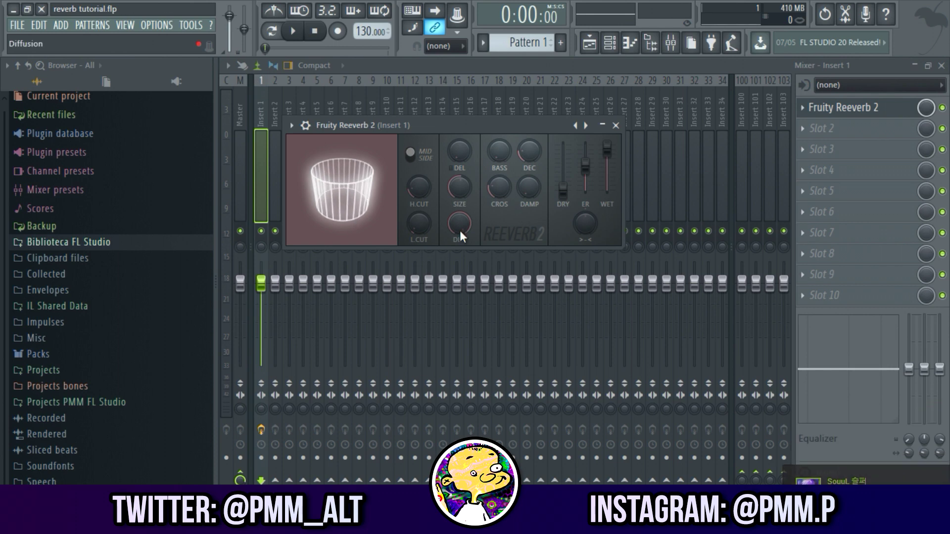
pyautogui.moveTo(459, 225); pyautogui.dragTo(459, 215)
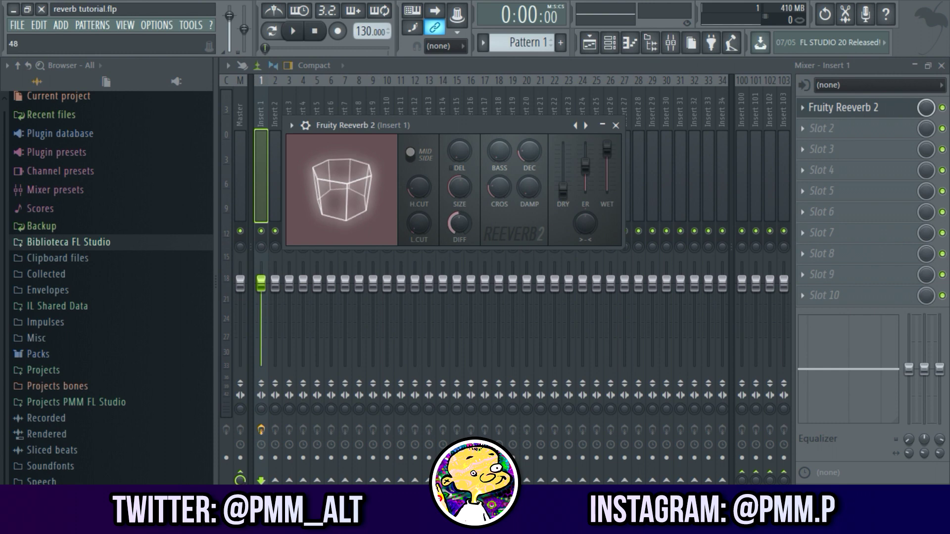
pyautogui.moveTo(459, 225); pyautogui.dragTo(459, 230)
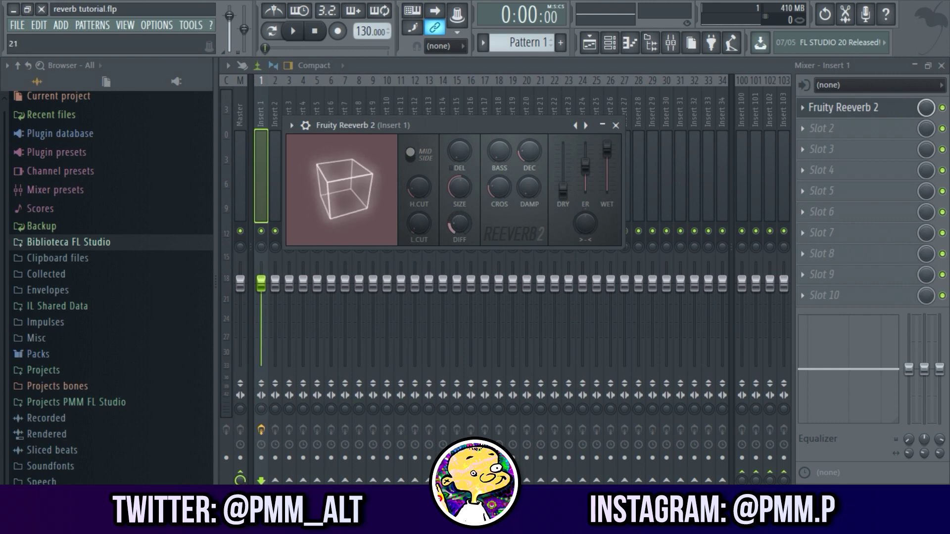
# Step: Play the sample while comparing the reverb's minimum diffusion with its maximum, and stop playback with diffusion at maximum
pyautogui.click(297, 32)
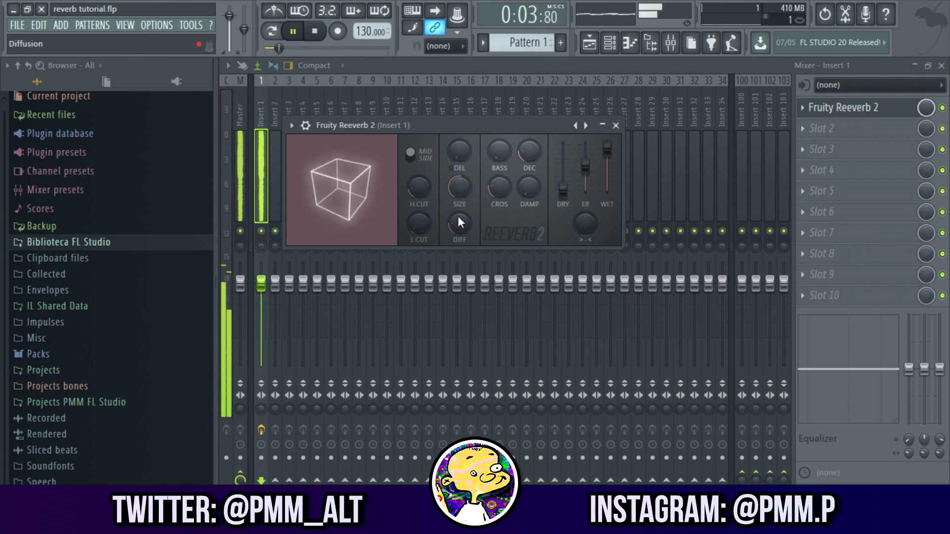
pyautogui.moveTo(458, 216); pyautogui.dragTo(459, 222)
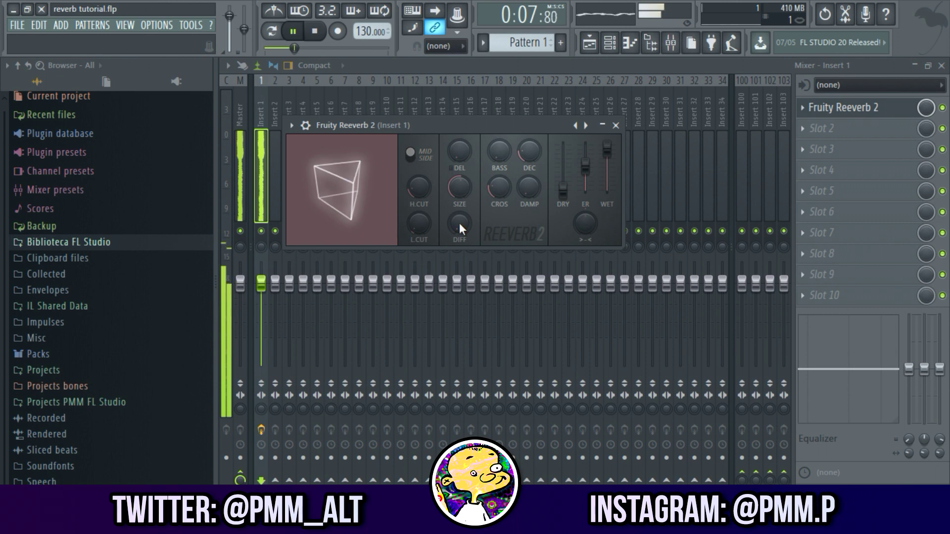
pyautogui.moveTo(458, 222); pyautogui.dragTo(454, 212)
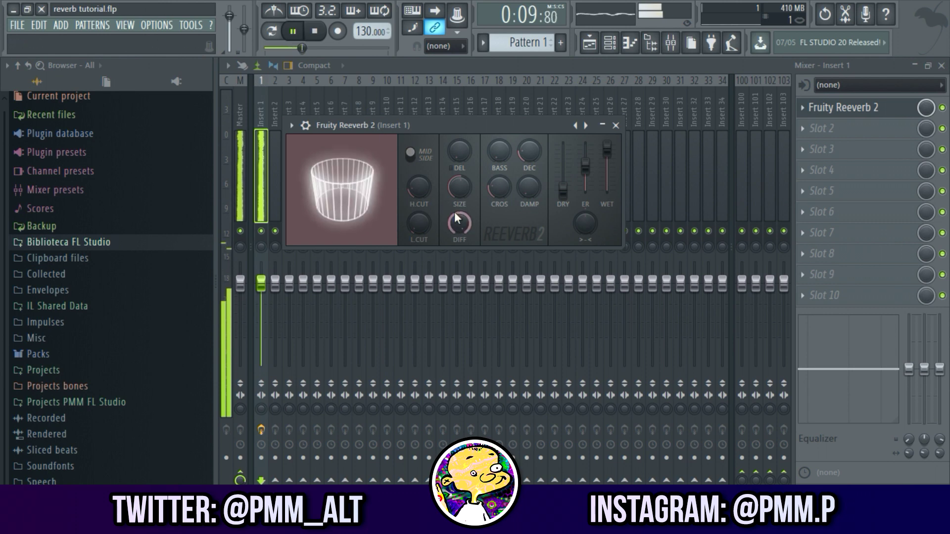
pyautogui.click(322, 37)
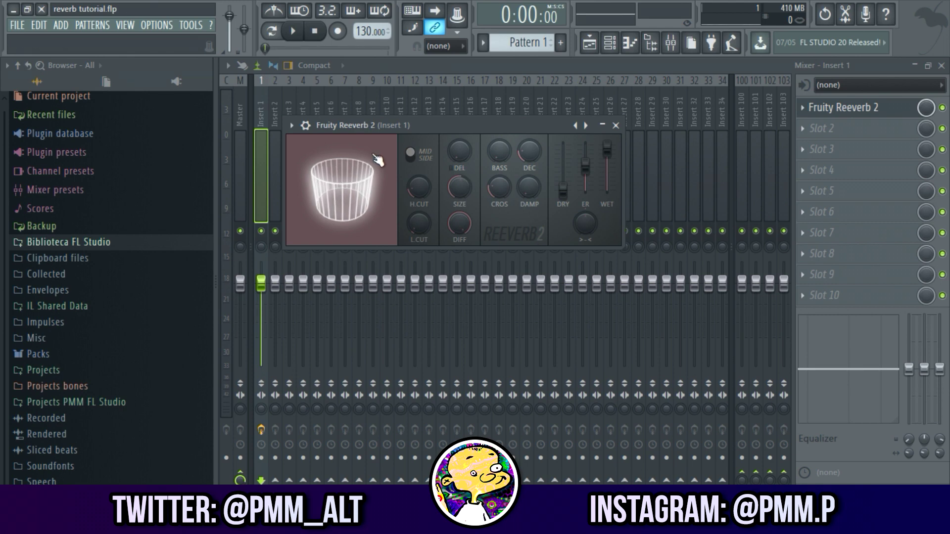
# Step: Reset the reverb's dry level to its default, lower the wet level to about 42%, and shift the plugin window slightly sideways
pyautogui.rightClick(567, 191)
pyautogui.click(582, 197)
pyautogui.moveTo(608, 147); pyautogui.dragTo(608, 173)
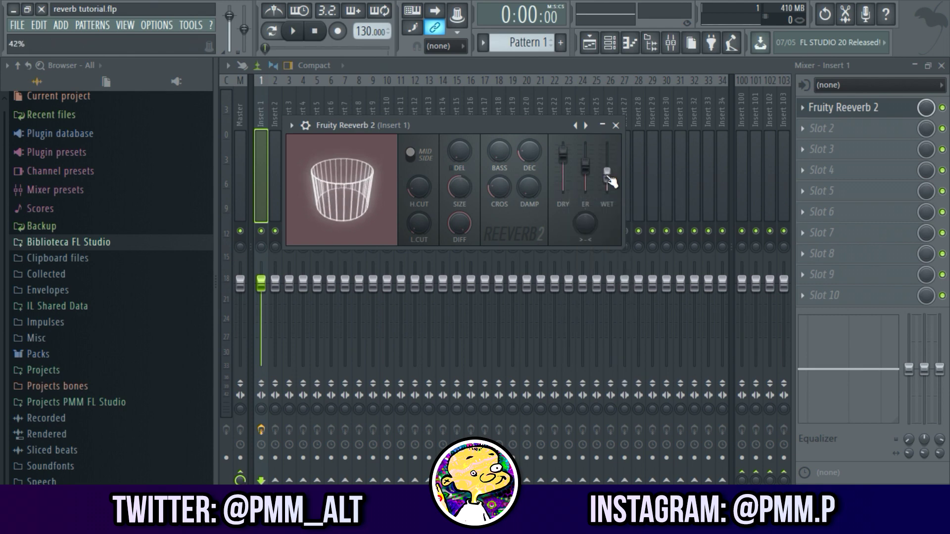
pyautogui.moveTo(435, 131); pyautogui.dragTo(447, 131)
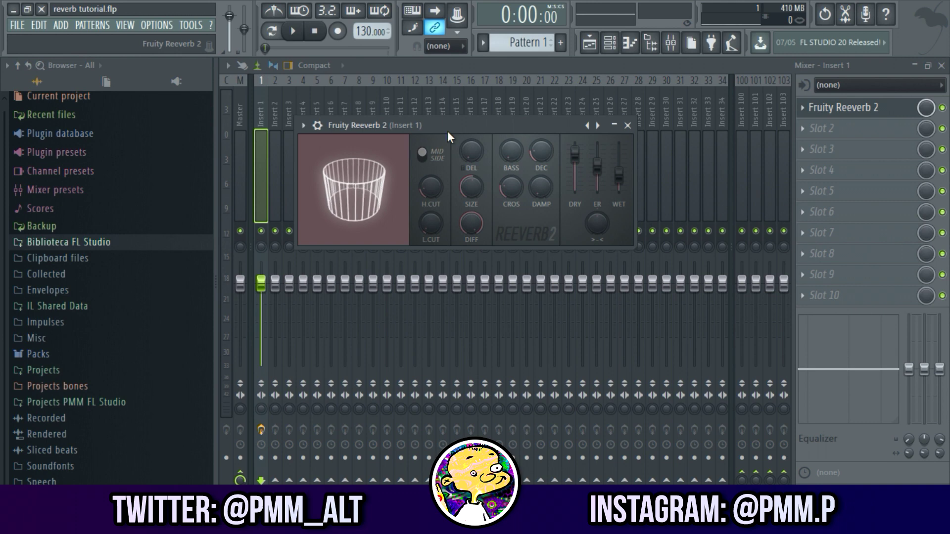